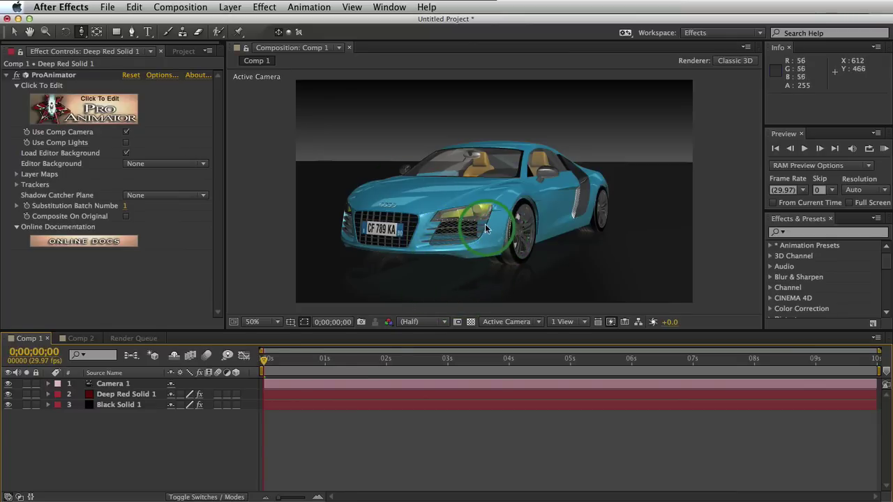
Set Deep Red Solid 1 to draft quality and orbit the camera around the blue car.
{"action": "left_click", "coordinate": [228, 397]}
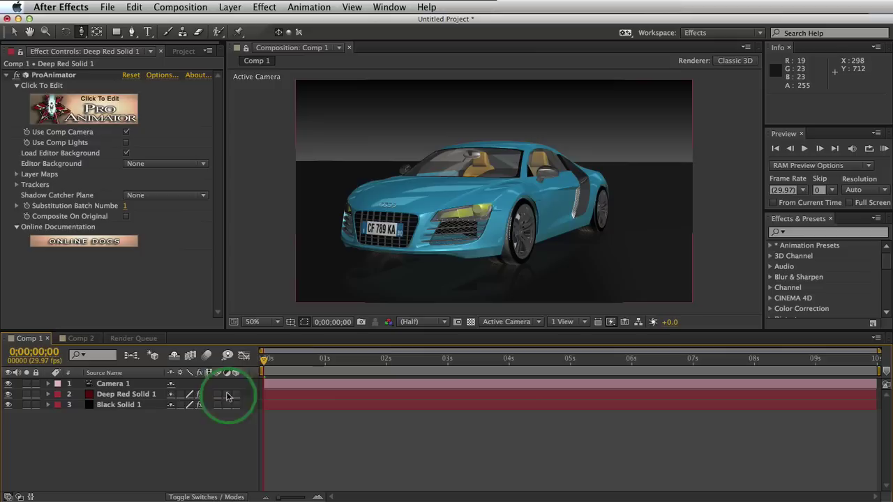
{"action": "left_click", "coordinate": [189, 394]}
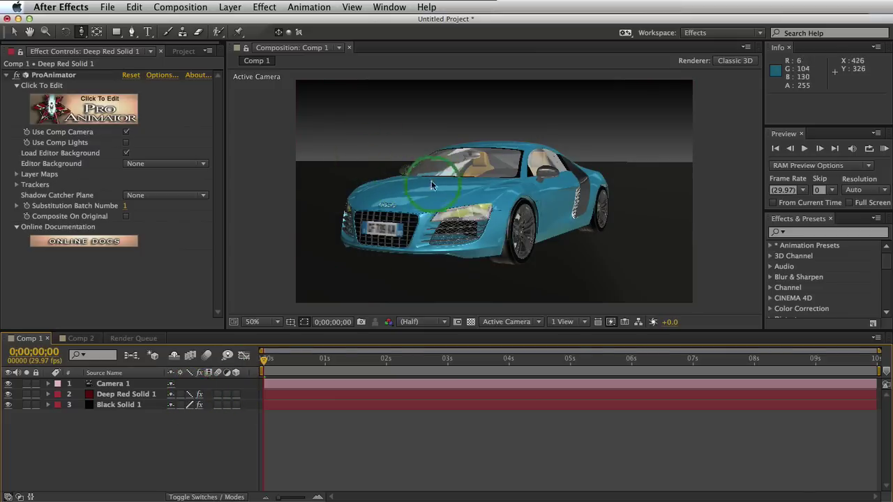
{"action": "left_click_drag", "start_coordinate": [470, 189], "coordinate": [501, 183]}
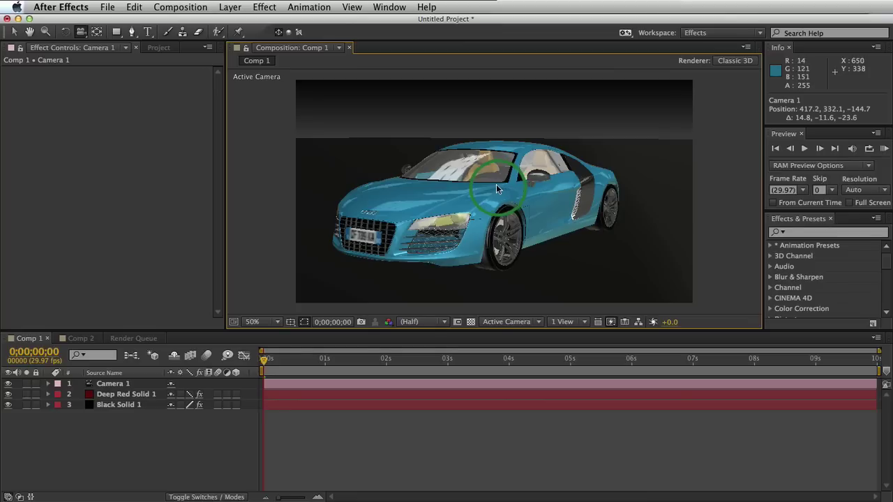
In Comp 2, apply Zaxwerks ProAnimator to Deep Red Solid 1 from the Effect menu.
{"action": "left_click", "coordinate": [82, 339]}
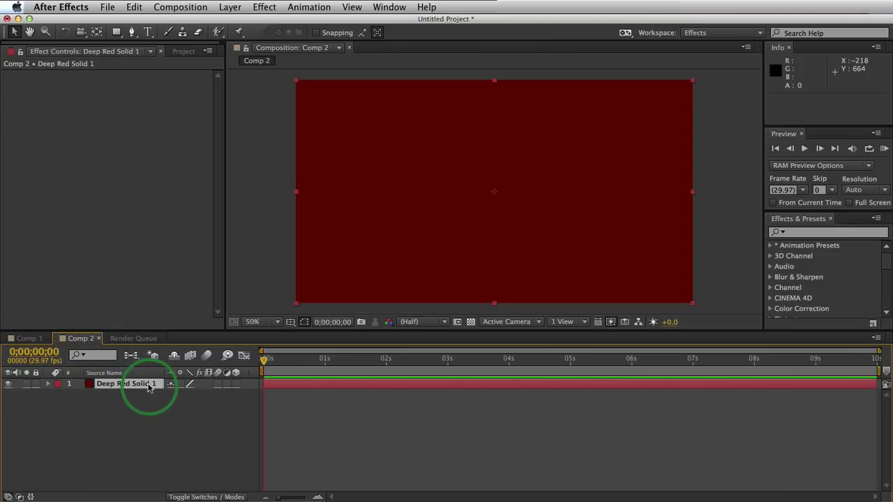
{"action": "left_click", "coordinate": [265, 7]}
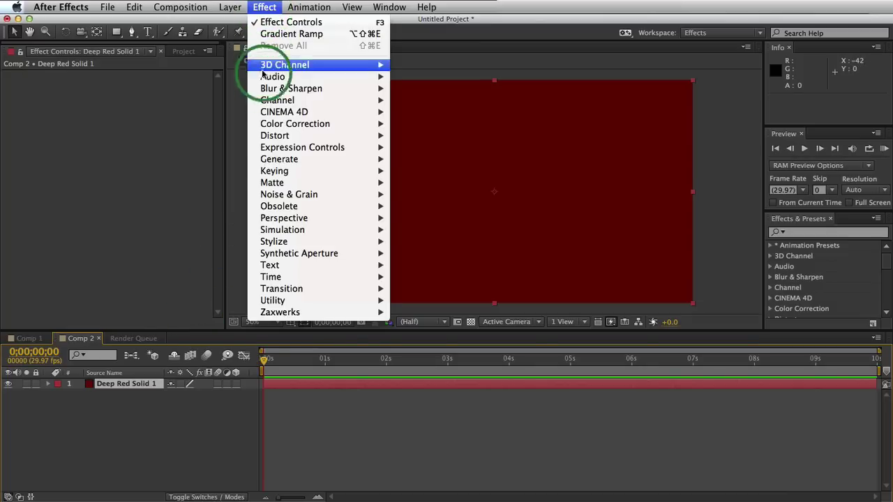
{"action": "mouse_move", "coordinate": [314, 312]}
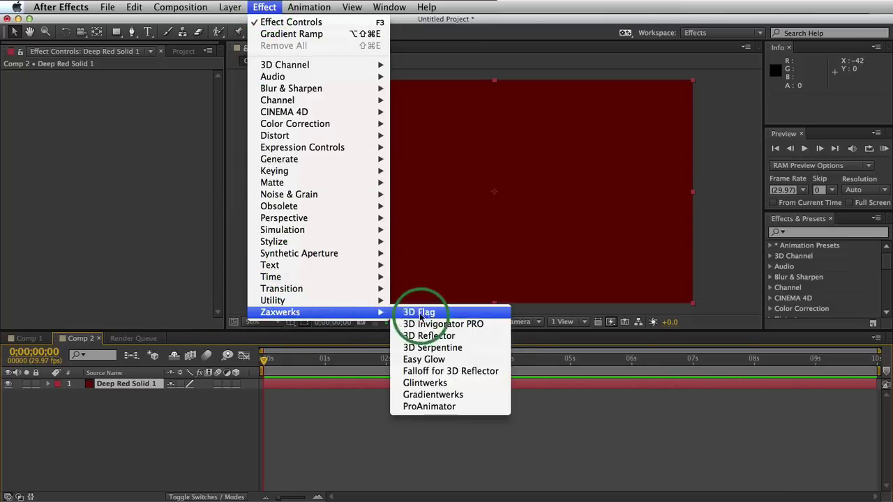
{"action": "left_click", "coordinate": [433, 409]}
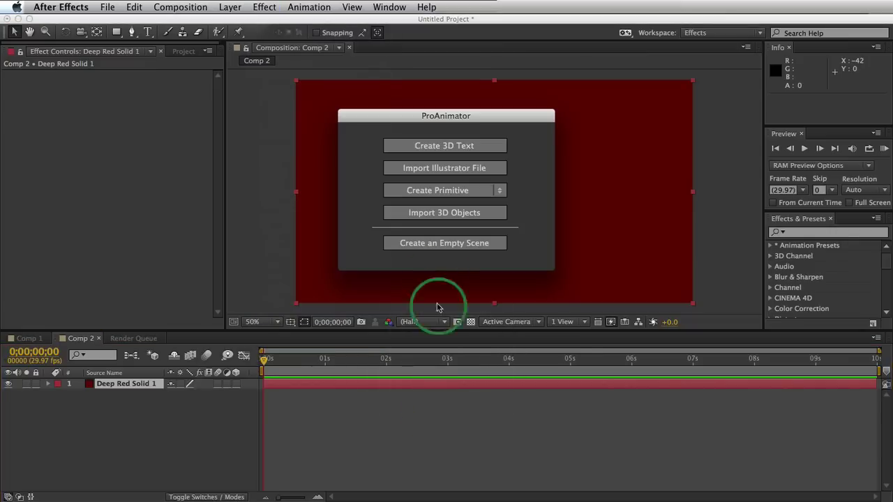
Import Car Model.obj as a 3D object into ProAnimator.
{"action": "left_click", "coordinate": [431, 215]}
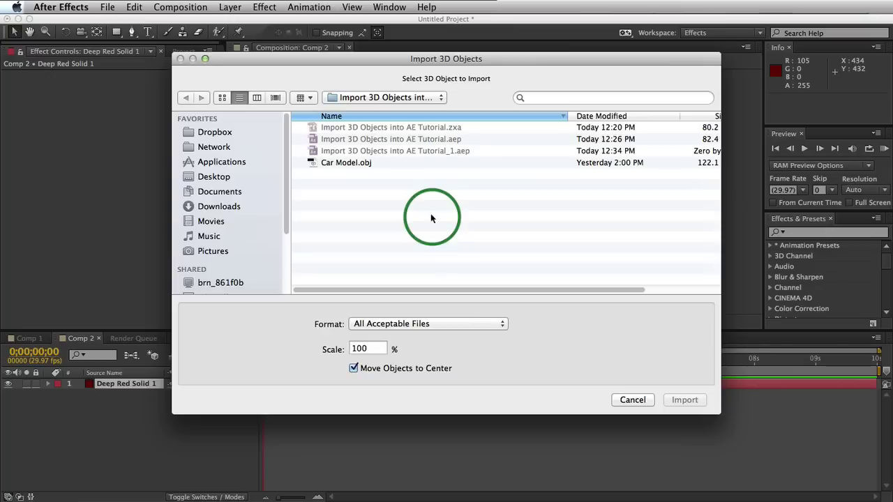
{"action": "left_click", "coordinate": [342, 165]}
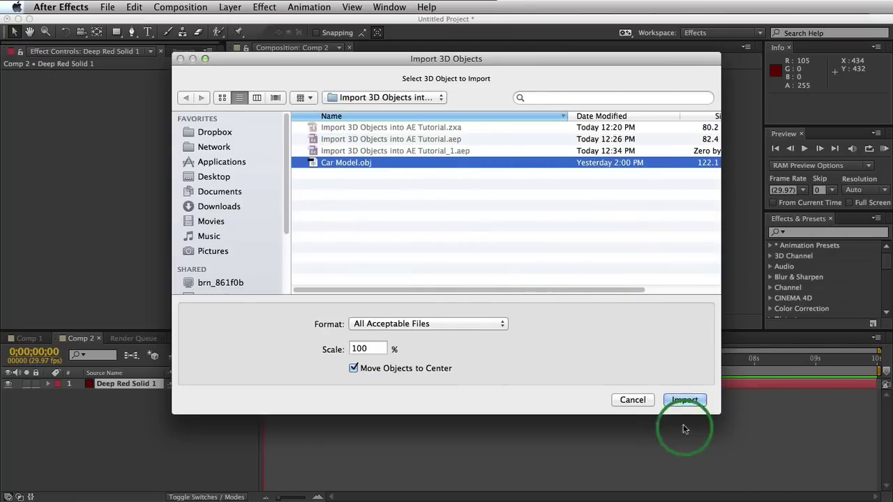
{"action": "left_click", "coordinate": [685, 399]}
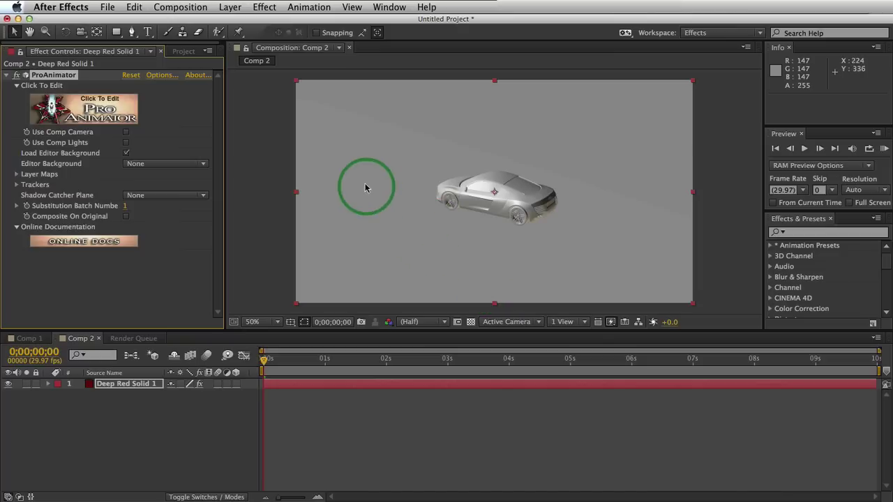
Add Camera 1 with the 50mm preset, then select Deep Red Solid 1 for its ProAnimator settings.
{"action": "left_click", "coordinate": [178, 6]}
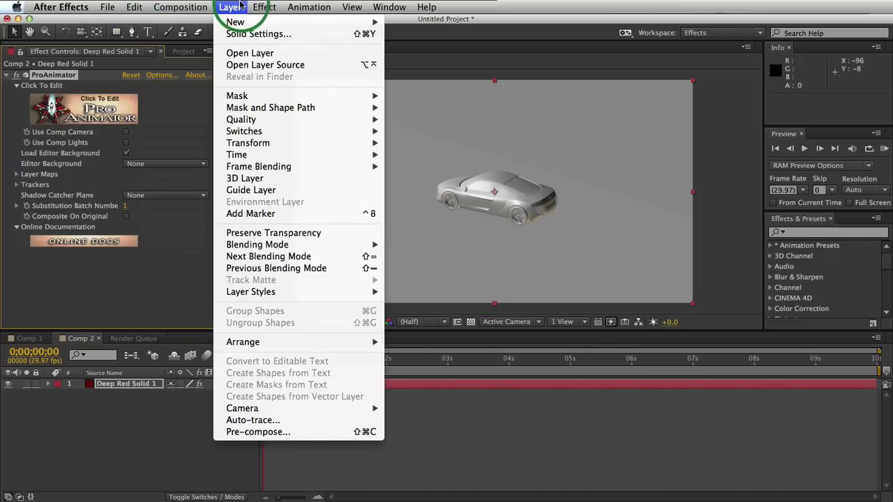
{"action": "mouse_move", "coordinate": [251, 23]}
{"action": "left_click", "coordinate": [450, 60]}
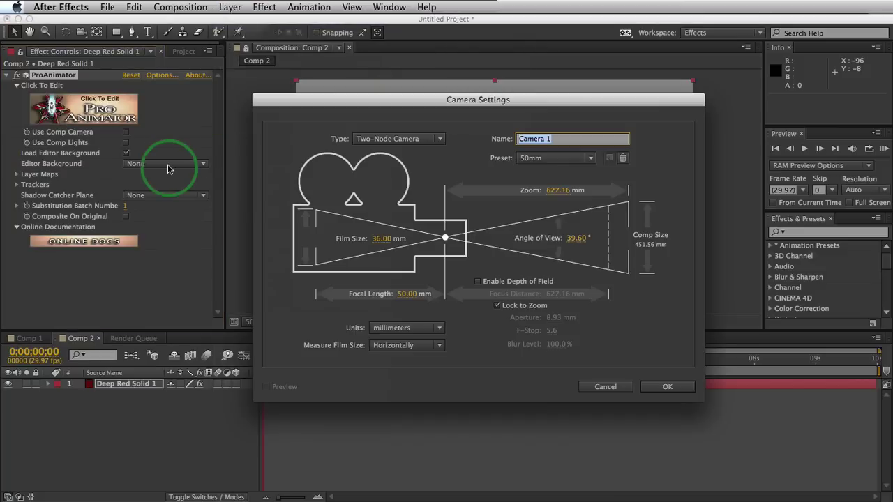
{"action": "left_click", "coordinate": [666, 388]}
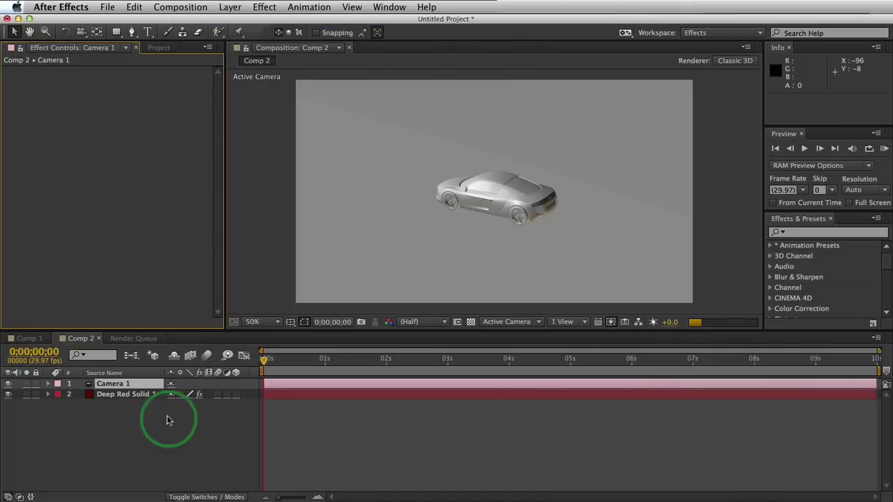
{"action": "left_click", "coordinate": [123, 394]}
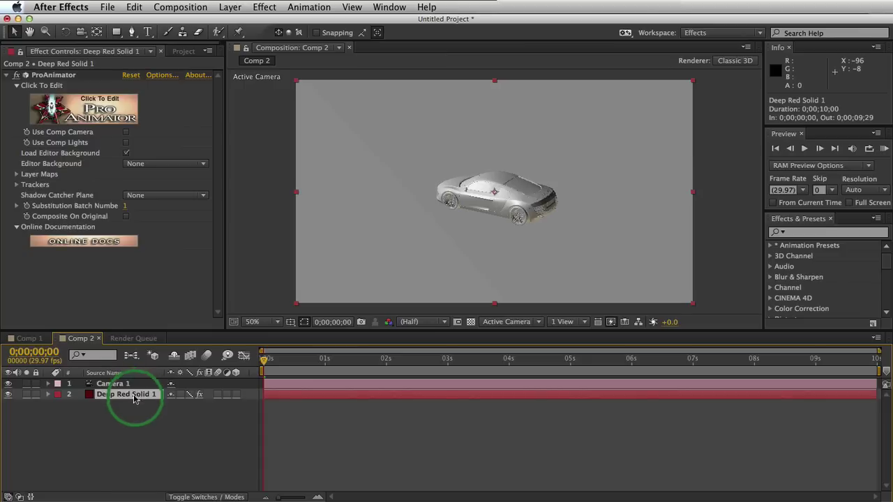
Enable Use Comp Camera in ProAnimator and dolly Camera 1 in so the car fills the frame.
{"action": "left_click", "coordinate": [126, 132]}
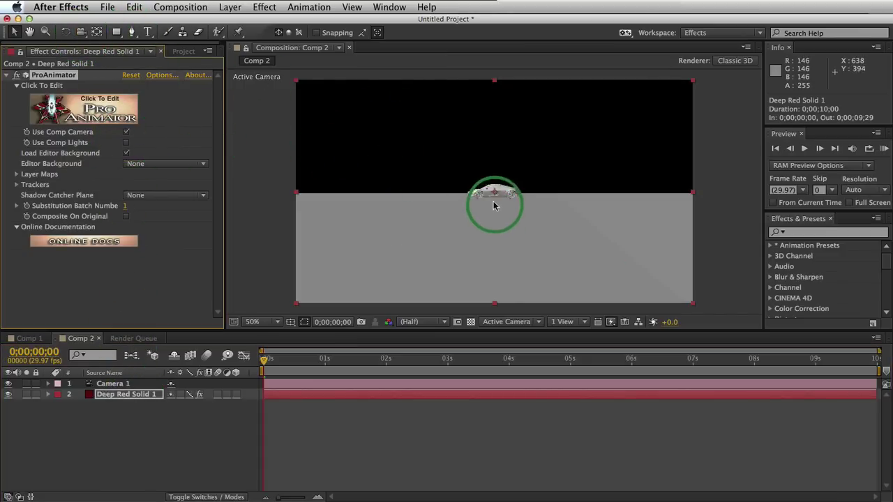
{"action": "key", "text": "c"}
{"action": "key", "text": "c"}
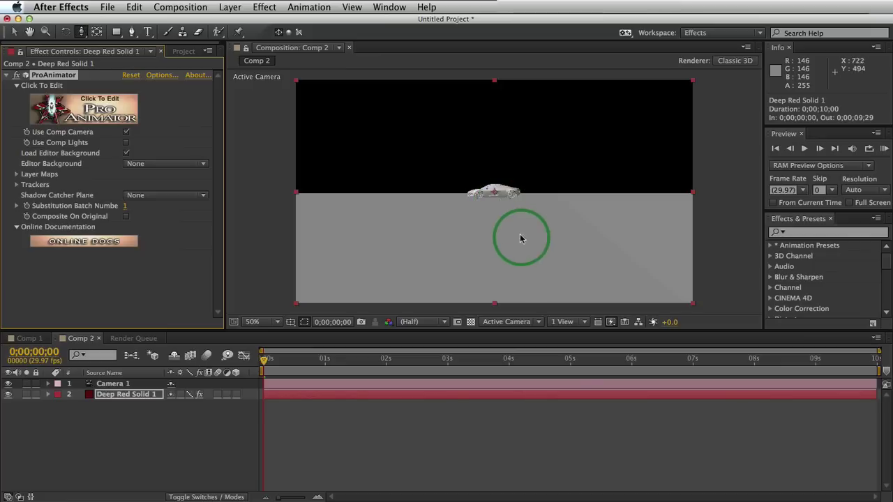
{"action": "left_click_drag", "start_coordinate": [522, 239], "coordinate": [502, 240]}
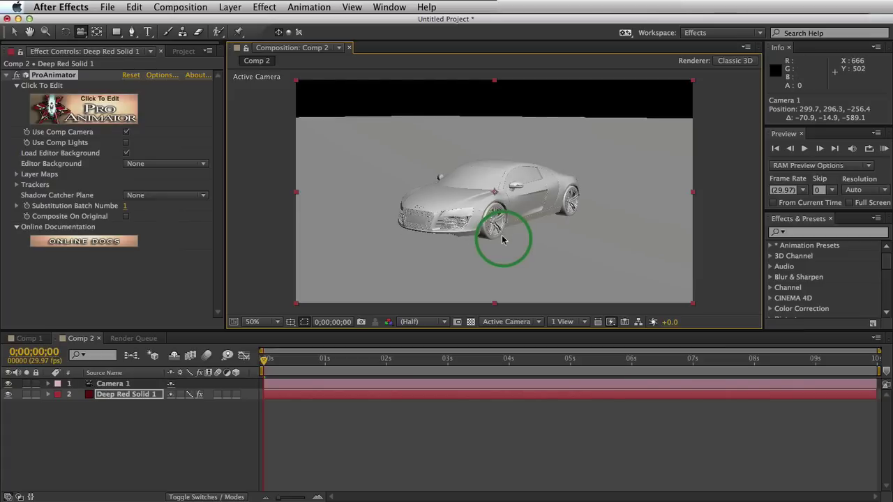
In the ProAnimator Set-Up Window, view the car through User Camera 1 from the Front preset.
{"action": "left_click", "coordinate": [104, 104]}
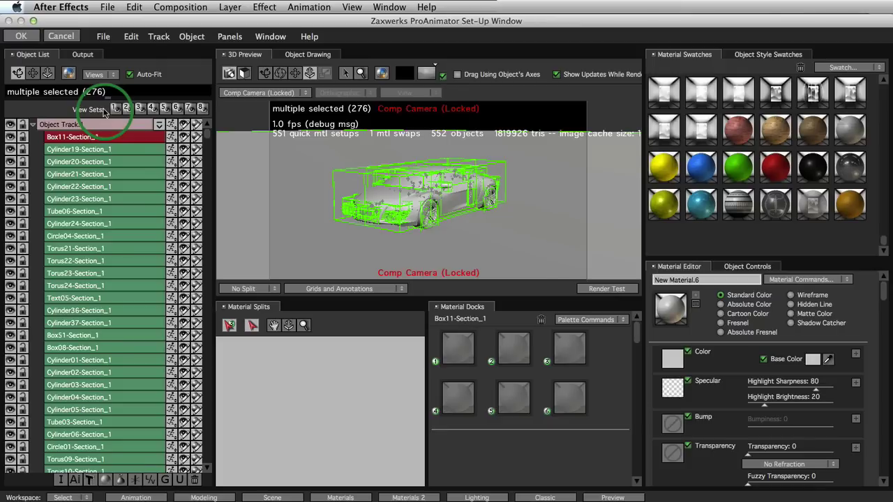
{"action": "left_click", "coordinate": [262, 94]}
{"action": "left_click", "coordinate": [261, 114]}
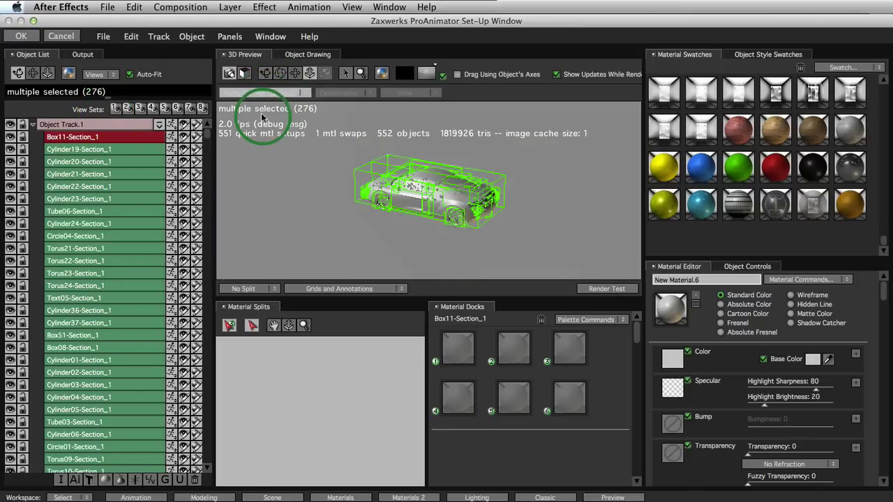
{"action": "left_click", "coordinate": [391, 97]}
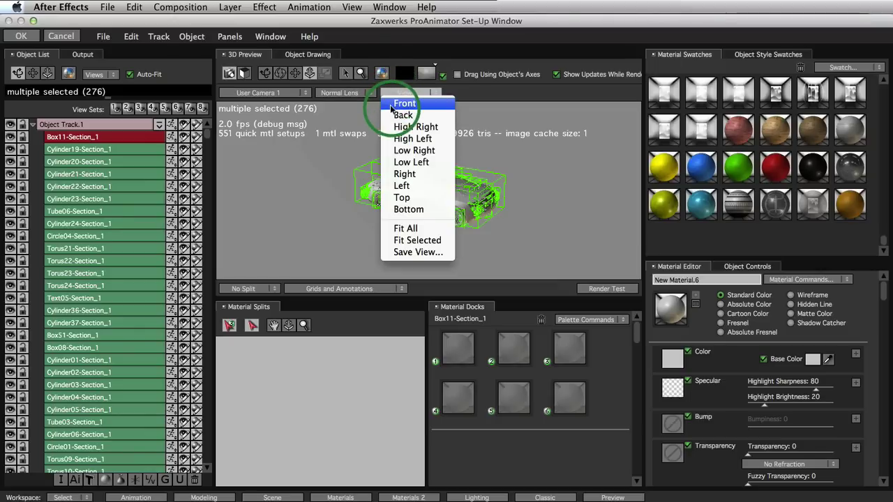
{"action": "left_click", "coordinate": [391, 106]}
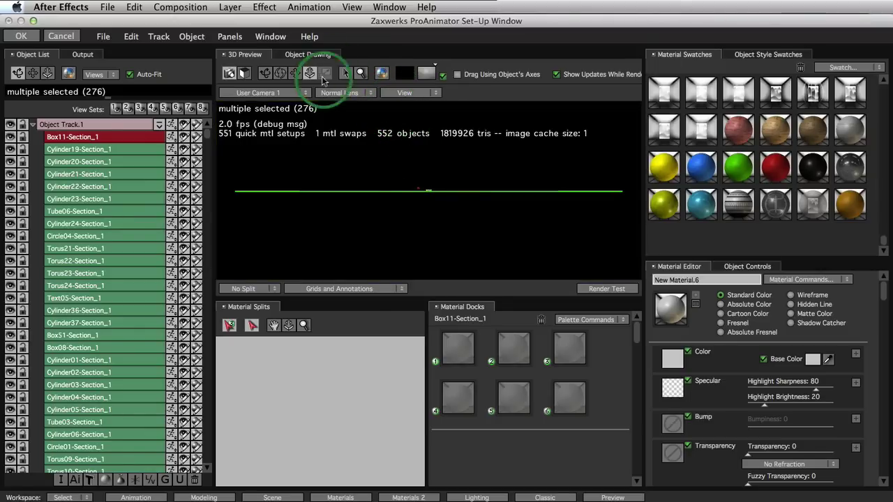
Orbit the preview to a front three-quarter view of the car.
{"action": "left_click_drag", "start_coordinate": [412, 140], "coordinate": [424, 90]}
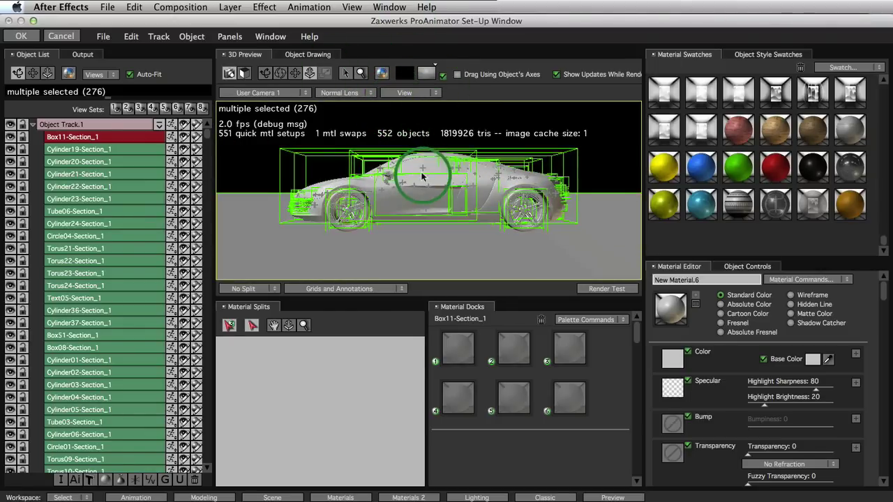
{"action": "left_click", "coordinate": [280, 73]}
{"action": "left_click_drag", "start_coordinate": [335, 167], "coordinate": [478, 185]}
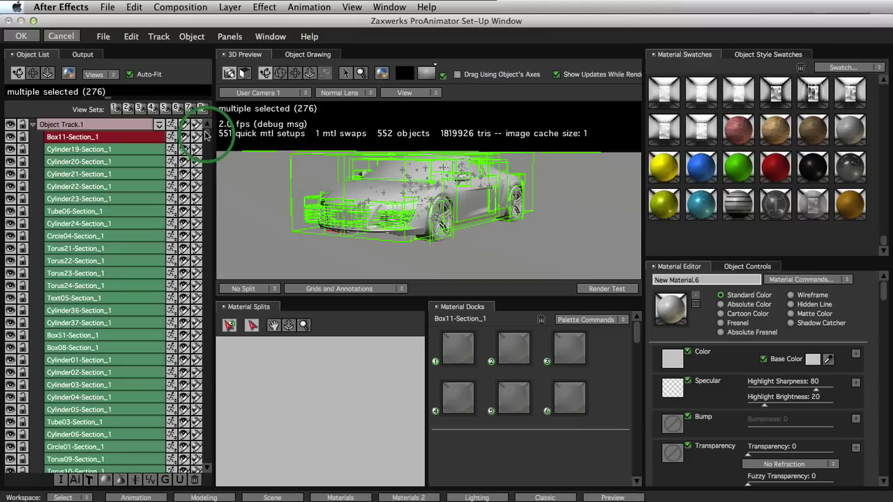
{"action": "left_click_drag", "start_coordinate": [209, 137], "coordinate": [219, 259]}
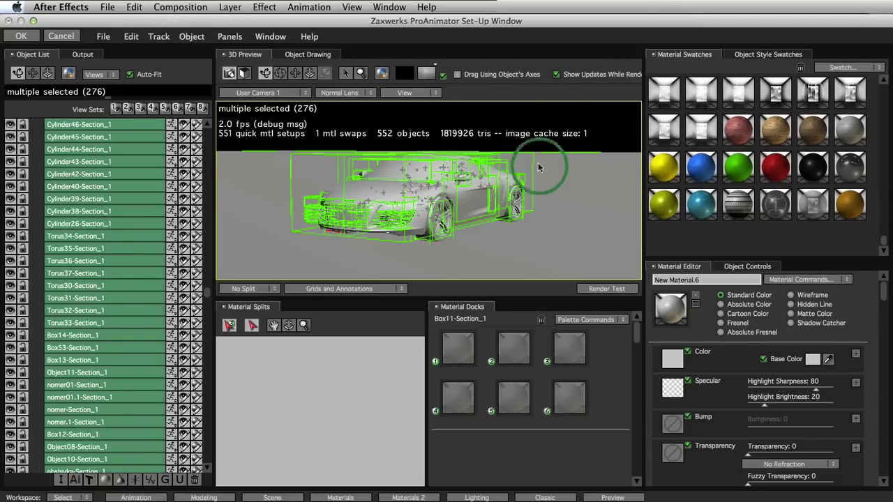
Deselect all parts and apply the teal material to the car body and door panel.
{"action": "left_click", "coordinate": [552, 112]}
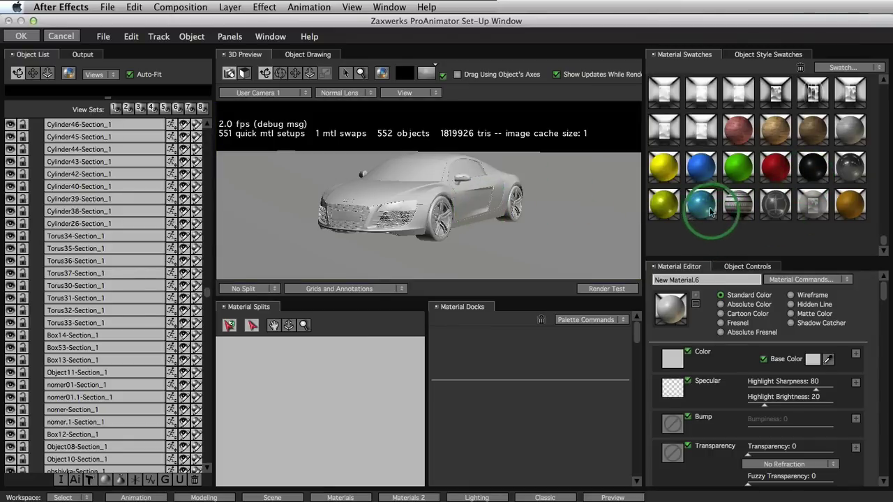
{"action": "left_click_drag", "start_coordinate": [428, 216], "coordinate": [468, 201]}
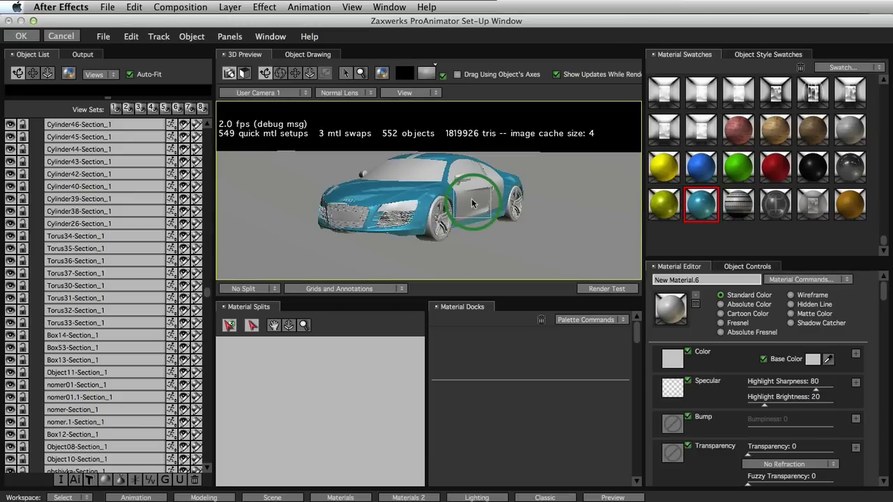
{"action": "left_click", "coordinate": [475, 201]}
Apply the black material to the windows and interior, then reorder the material swatches.
{"action": "left_click_drag", "start_coordinate": [812, 173], "coordinate": [495, 187]}
{"action": "left_click_drag", "start_coordinate": [813, 204], "coordinate": [355, 201]}
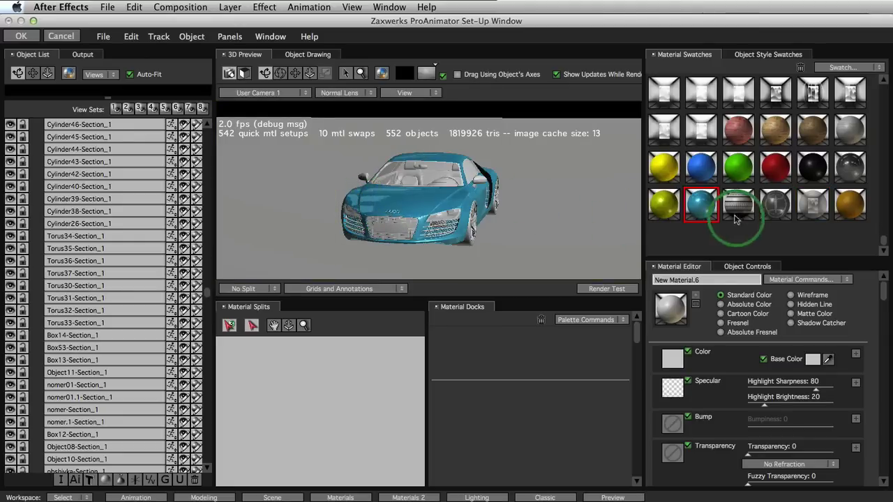
{"action": "left_click_drag", "start_coordinate": [753, 201], "coordinate": [586, 246]}
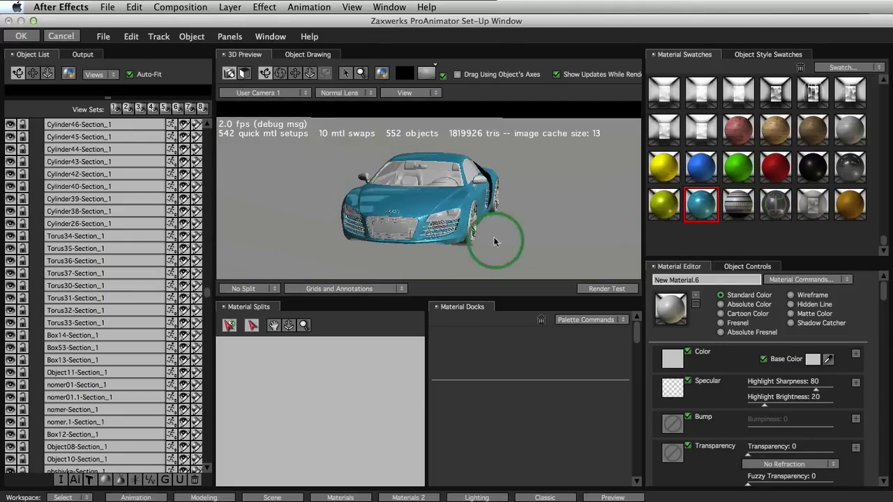
Move the teal swatch after the striped one and make the front and rear wheels black.
{"action": "mouse_move", "coordinate": [494, 242]}
{"action": "left_mouse_down"}
{"action": "mouse_move", "coordinate": [737, 209]}
{"action": "mouse_move", "coordinate": [464, 239]}
{"action": "mouse_move", "coordinate": [628, 223]}
{"action": "mouse_move", "coordinate": [806, 155]}
{"action": "mouse_move", "coordinate": [803, 174]}
{"action": "mouse_move", "coordinate": [774, 204]}
{"action": "mouse_move", "coordinate": [804, 202]}
{"action": "mouse_move", "coordinate": [823, 183]}
{"action": "mouse_move", "coordinate": [488, 180]}
{"action": "mouse_move", "coordinate": [462, 199]}
{"action": "mouse_move", "coordinate": [415, 203]}
{"action": "mouse_move", "coordinate": [526, 206]}
{"action": "mouse_move", "coordinate": [823, 189]}
{"action": "mouse_move", "coordinate": [463, 216]}
{"action": "left_mouse_up"}
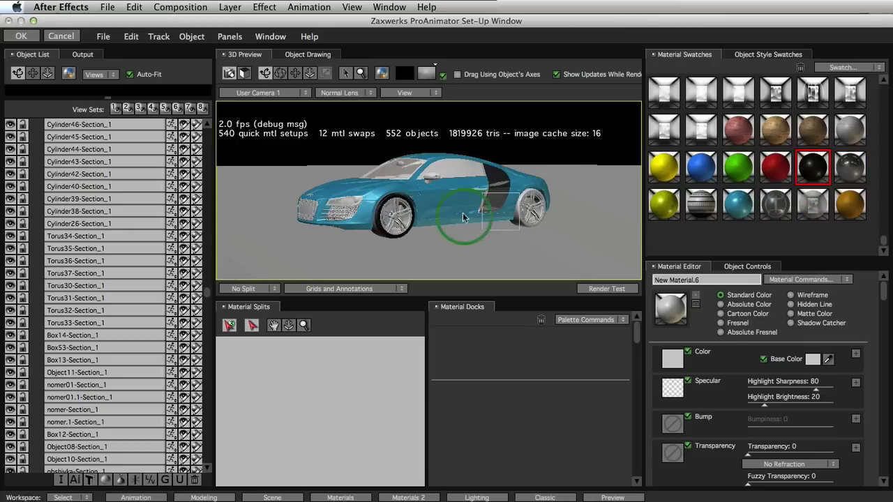
{"action": "left_click_drag", "start_coordinate": [399, 217], "coordinate": [400, 218]}
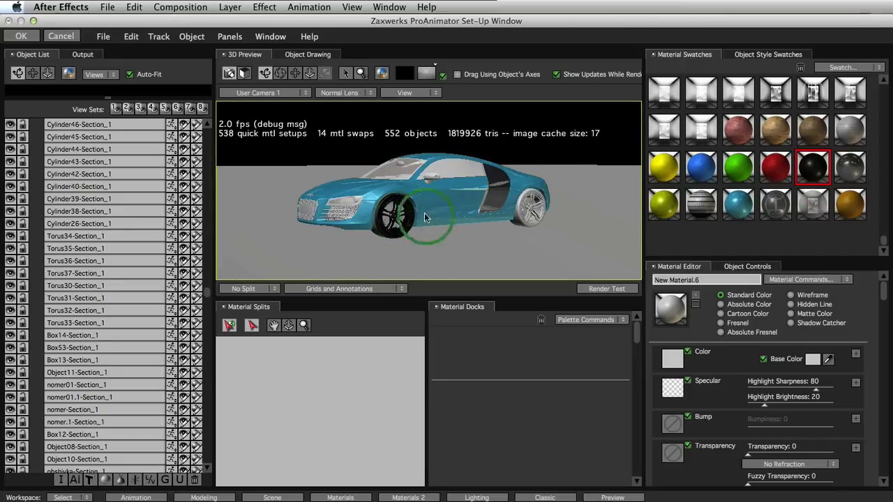
{"action": "left_click_drag", "start_coordinate": [813, 167], "coordinate": [534, 209]}
{"action": "left_click_drag", "start_coordinate": [776, 204], "coordinate": [517, 218]}
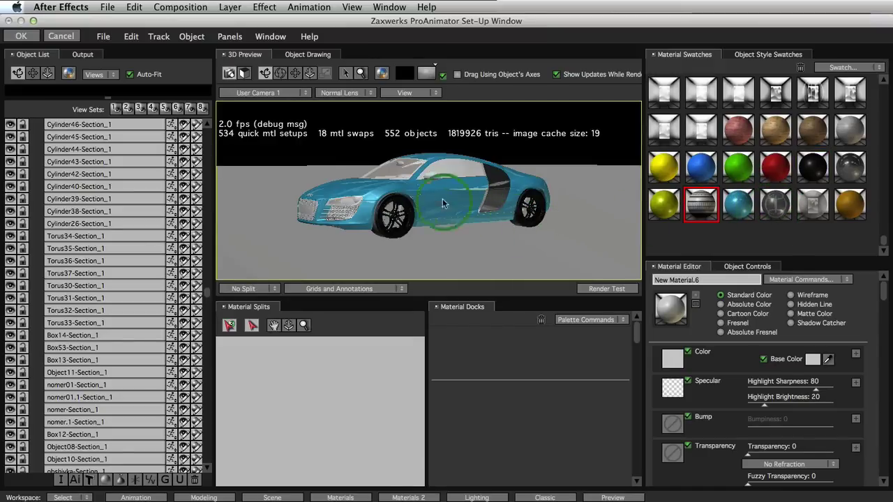
Apply the striped material to the rear wheel and teal to the rear door.
{"action": "left_click_drag", "start_coordinate": [442, 198], "coordinate": [417, 208]}
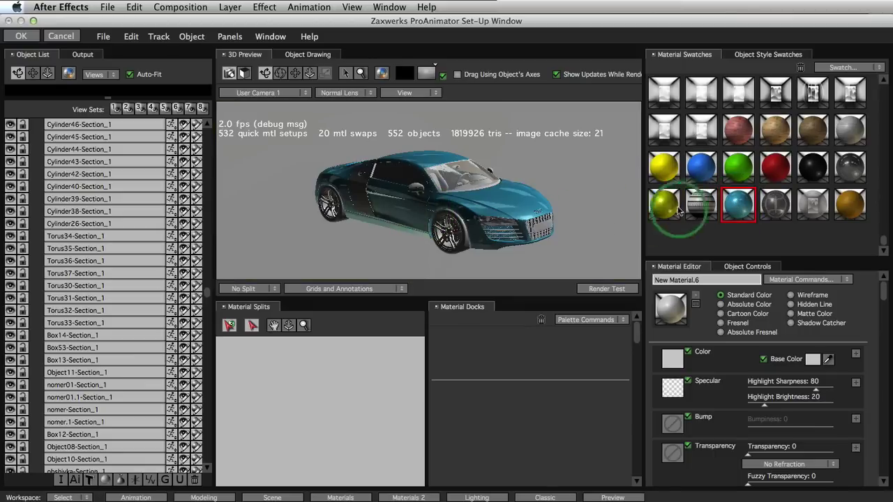
{"action": "left_click_drag", "start_coordinate": [738, 204], "coordinate": [357, 192]}
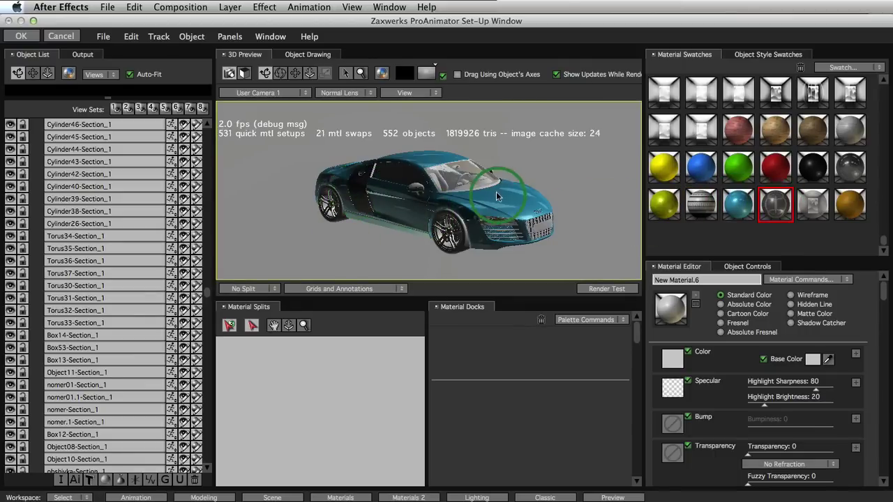
{"action": "left_click_drag", "start_coordinate": [534, 194], "coordinate": [422, 207]}
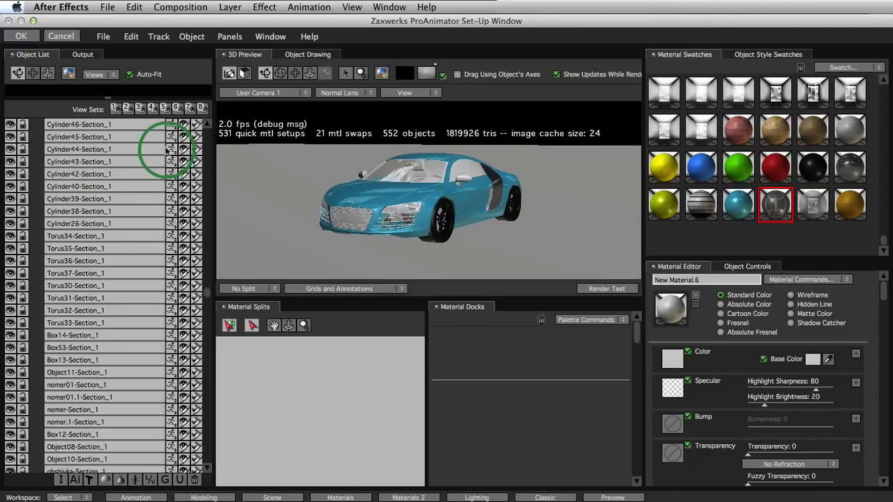
Accept the ProAnimator setup and orbit Camera 1 to the car's front three-quarter view.
{"action": "left_click", "coordinate": [32, 38]}
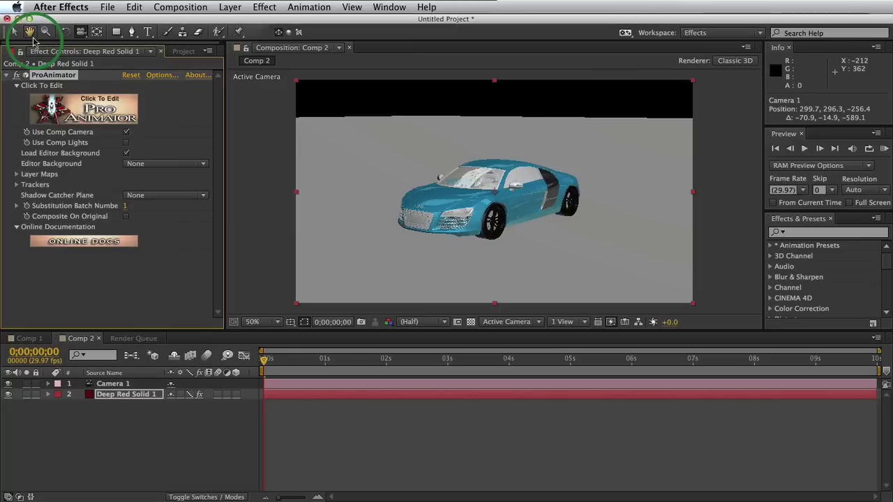
{"action": "left_click_drag", "start_coordinate": [395, 176], "coordinate": [530, 211]}
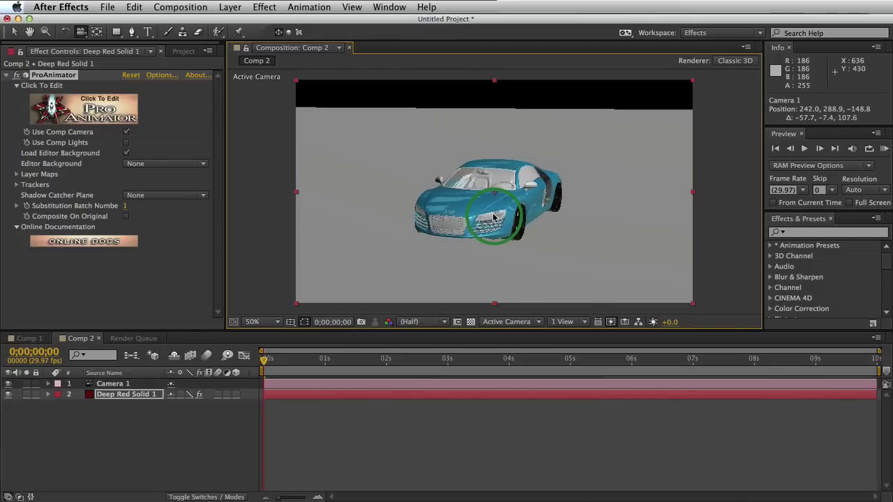